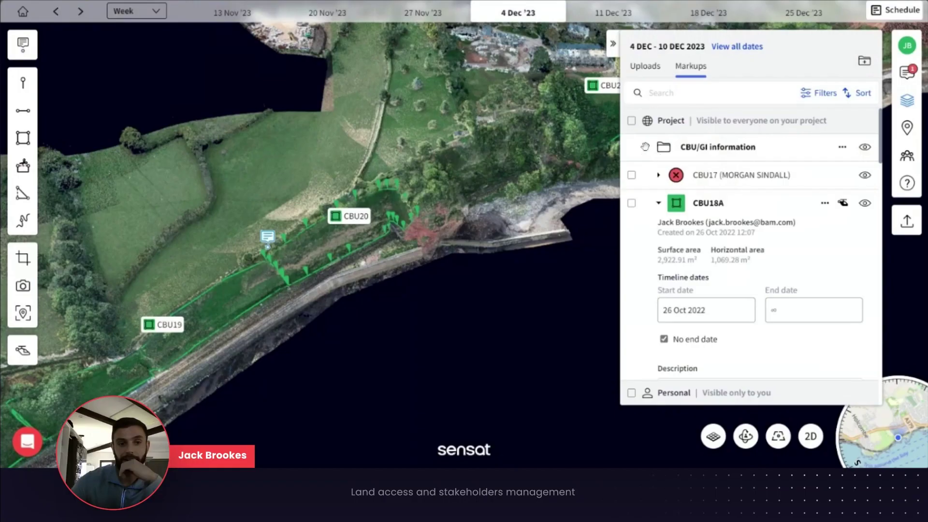
# Collapse the CBU/GI information folder and show the Compounds/Access- Main works markups on the map
pyautogui.click(646, 147)
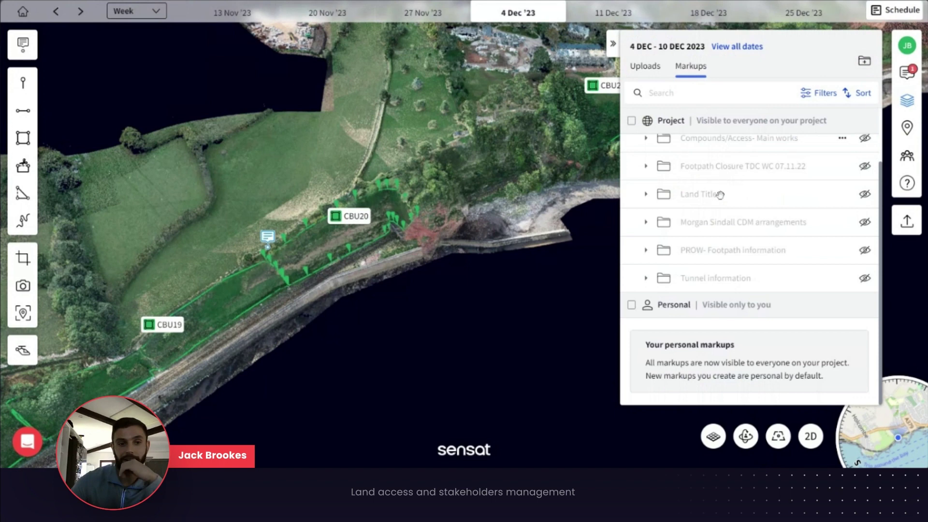
pyautogui.scroll(3, 720, 195)
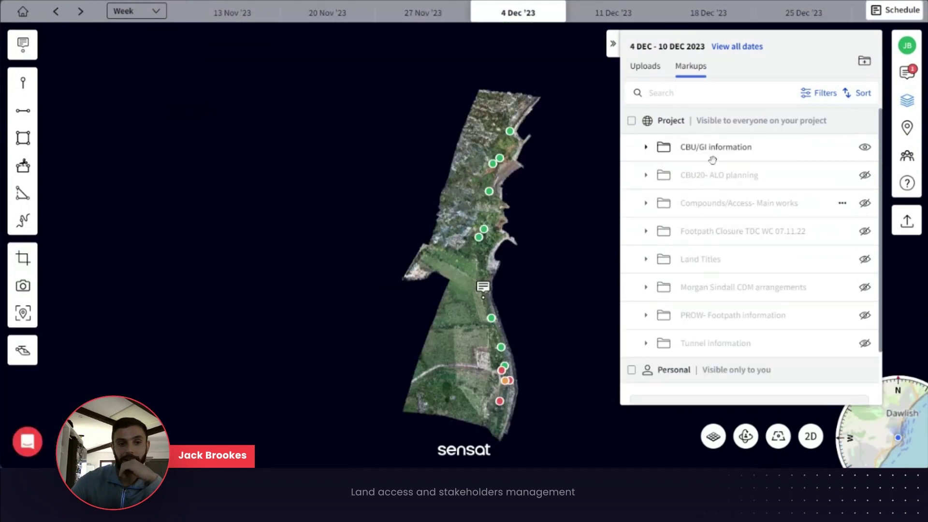
pyautogui.click(865, 203)
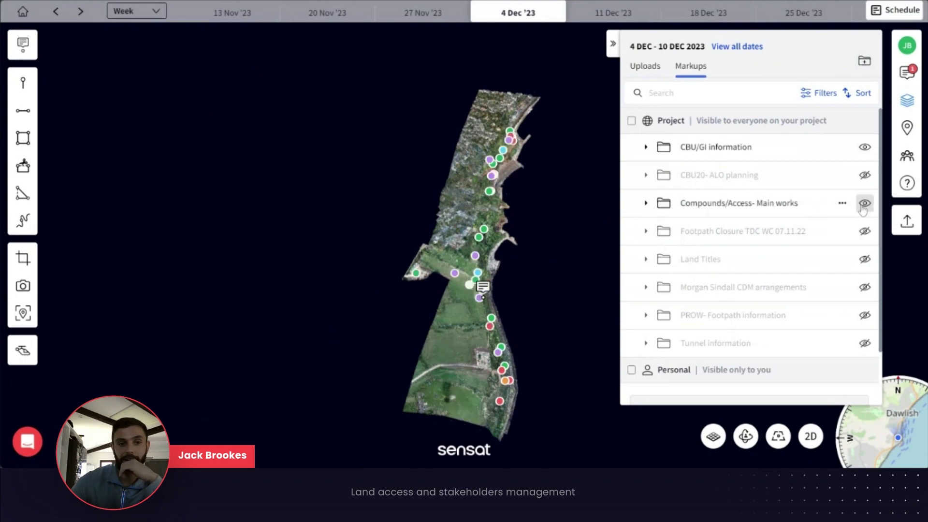
pyautogui.click(613, 43)
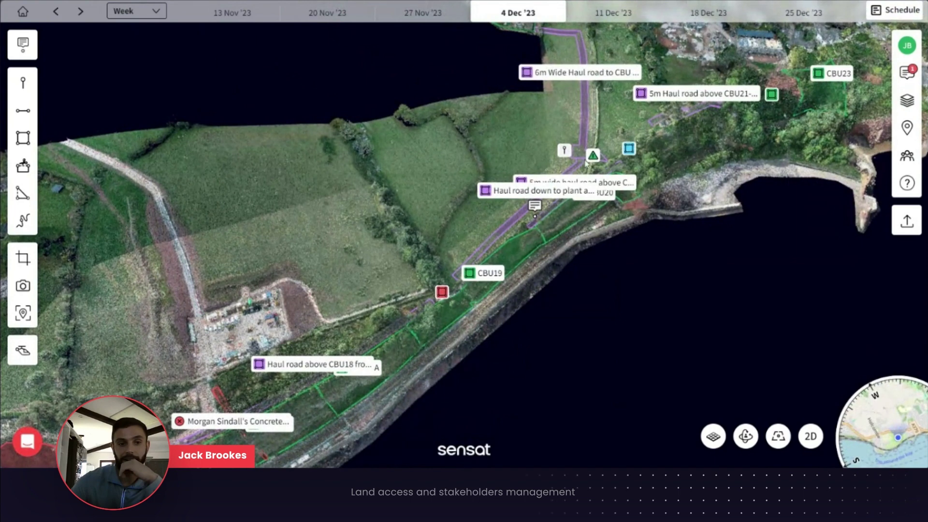
# Zoom the 3D view in on the haul roads and hedgerow cuttings near CBU19 and CBU20
pyautogui.scroll(5, 586, 164)
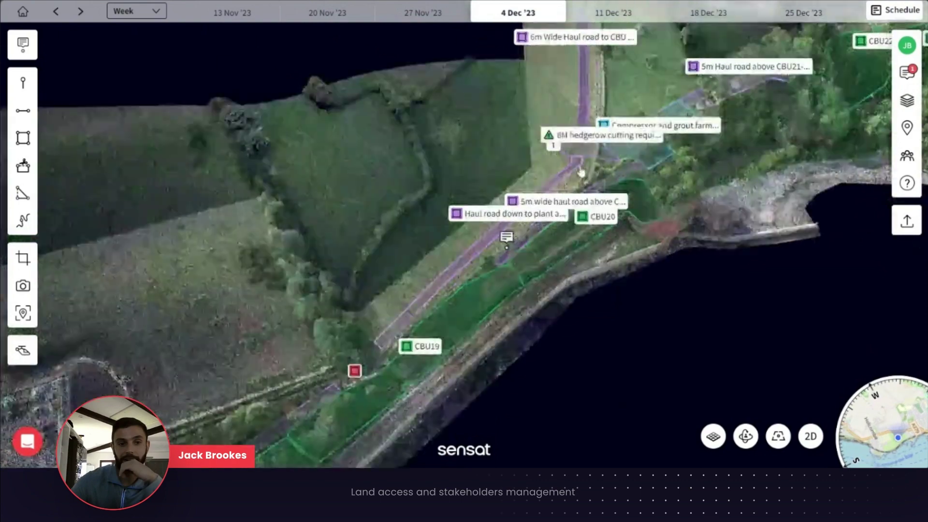
pyautogui.scroll(-2, 655, 271)
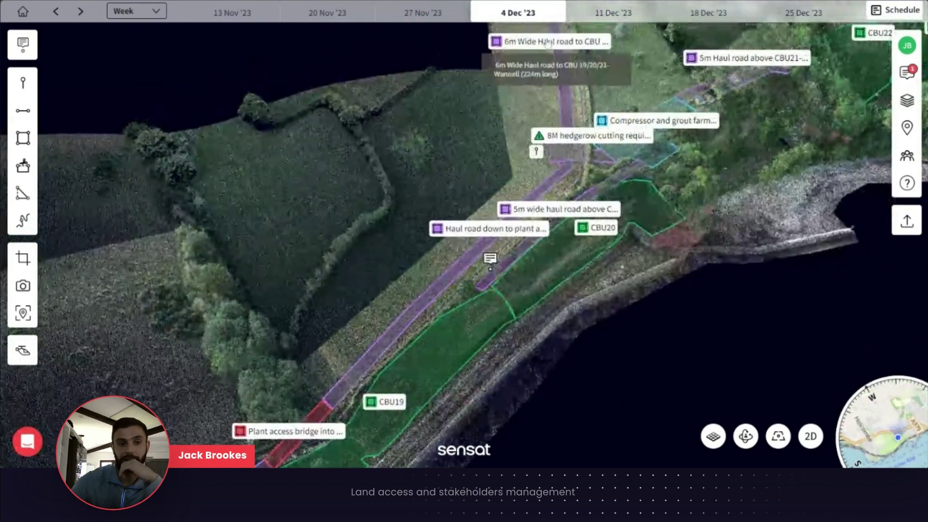
# Check the 6m Wide Haul road to CBU markup: 1,634.17 m² area, starting 18 Jan 2023
pyautogui.click(628, 78)
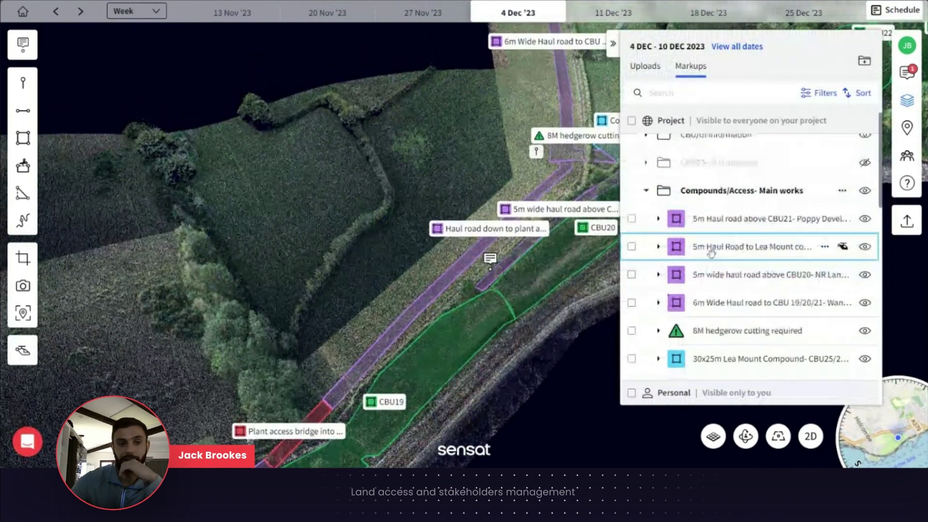
pyautogui.click(673, 310)
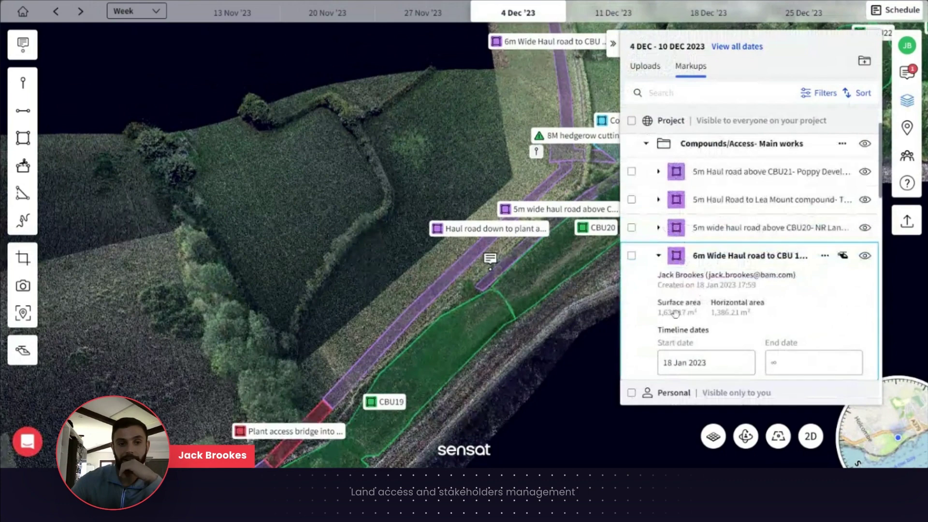
pyautogui.scroll(-2, 673, 310)
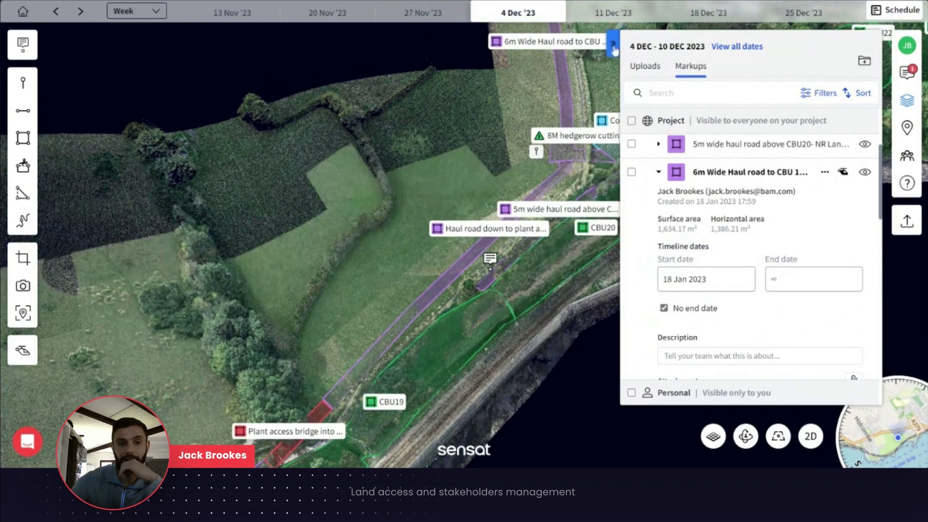
pyautogui.click(613, 46)
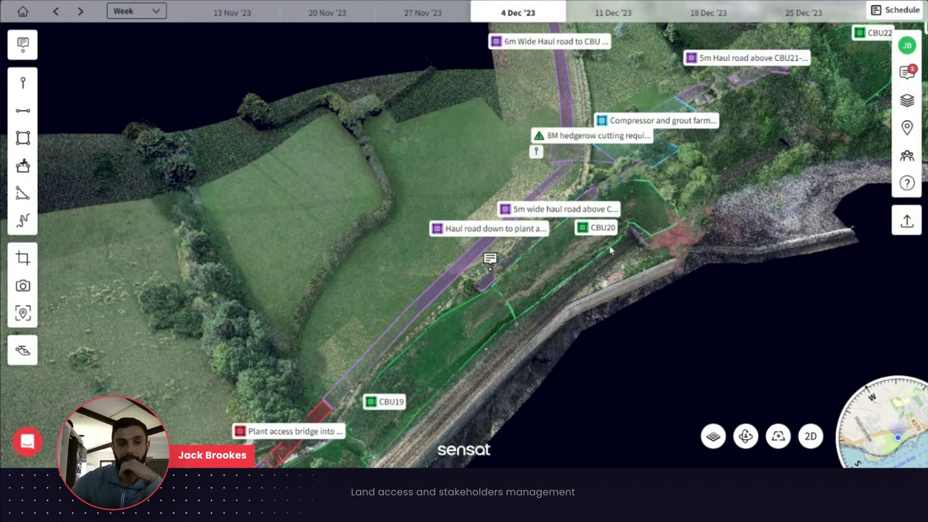
# Show the Aerial Shot of CBU20/21 pin's card with its coordinates and DJI_0809.JPG photo
pyautogui.click(537, 154)
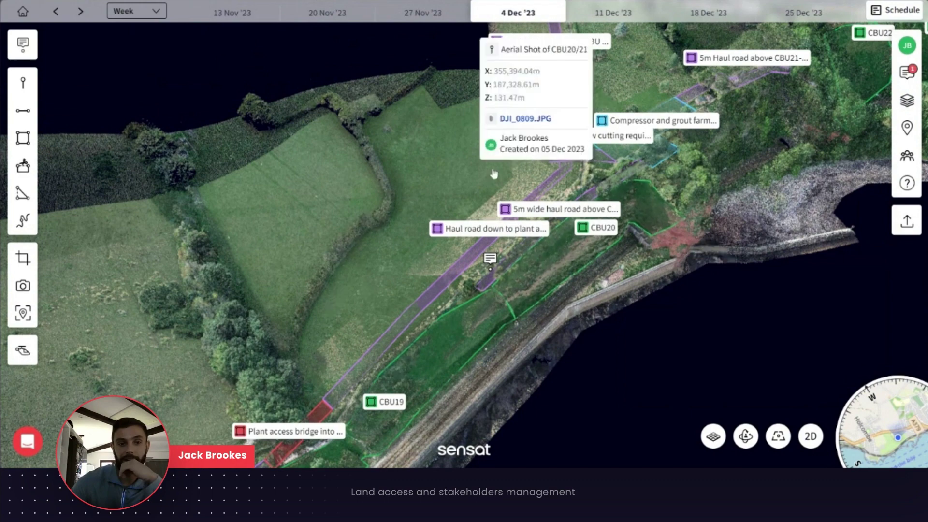
pyautogui.click(469, 186)
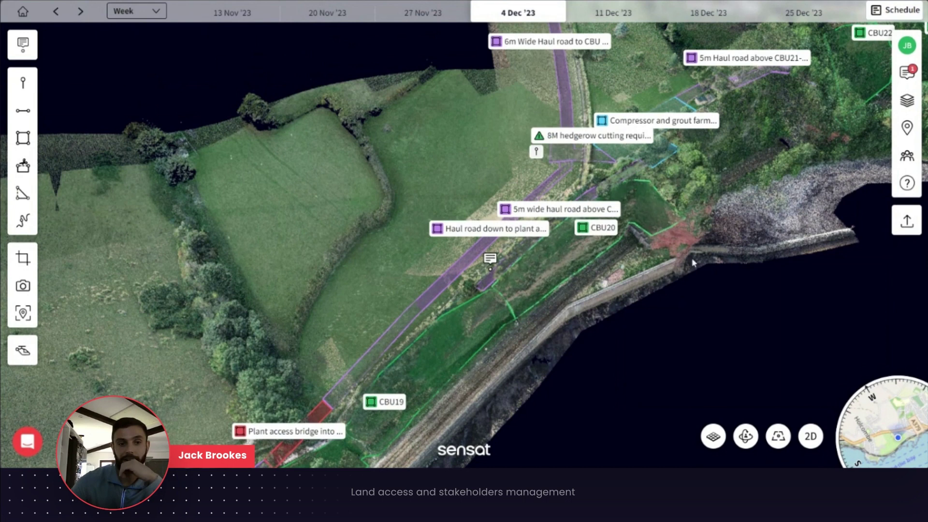
pyautogui.click(536, 152)
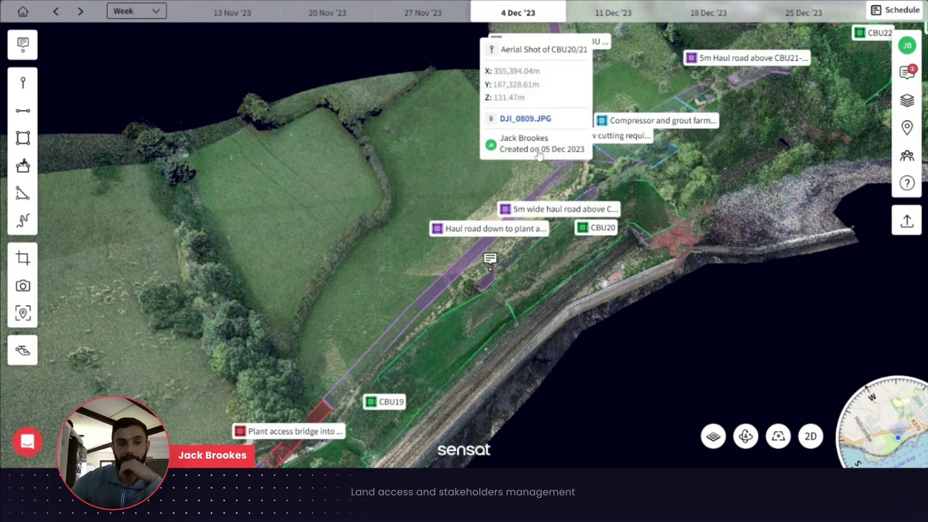
pyautogui.click(523, 124)
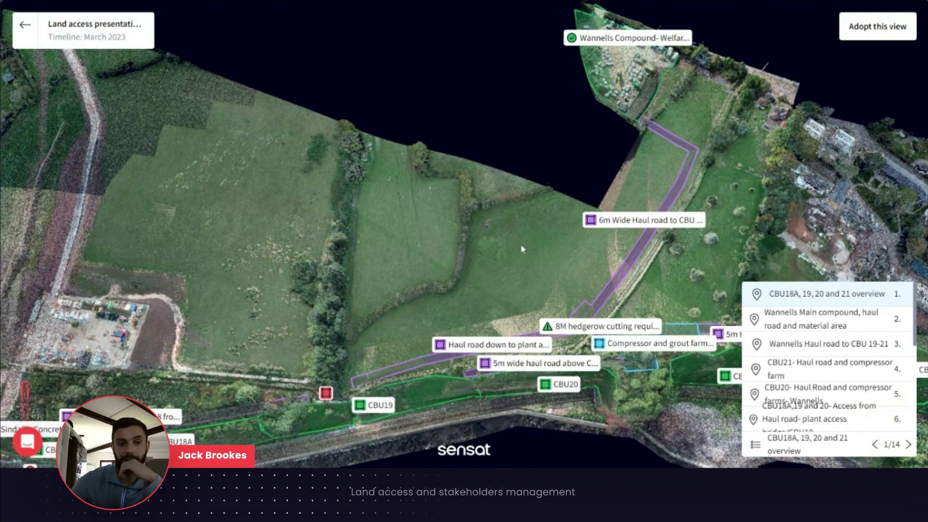
# Advance the Land access presentation to view 6 of 14 and show the haul road to plant markup's details
pyautogui.press('Right')
pyautogui.press('Right')
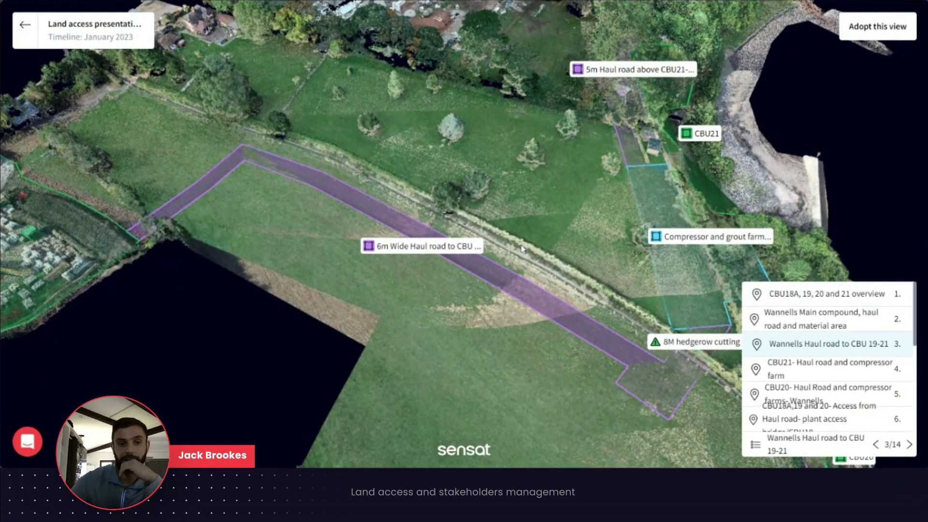
pyautogui.press('Right')
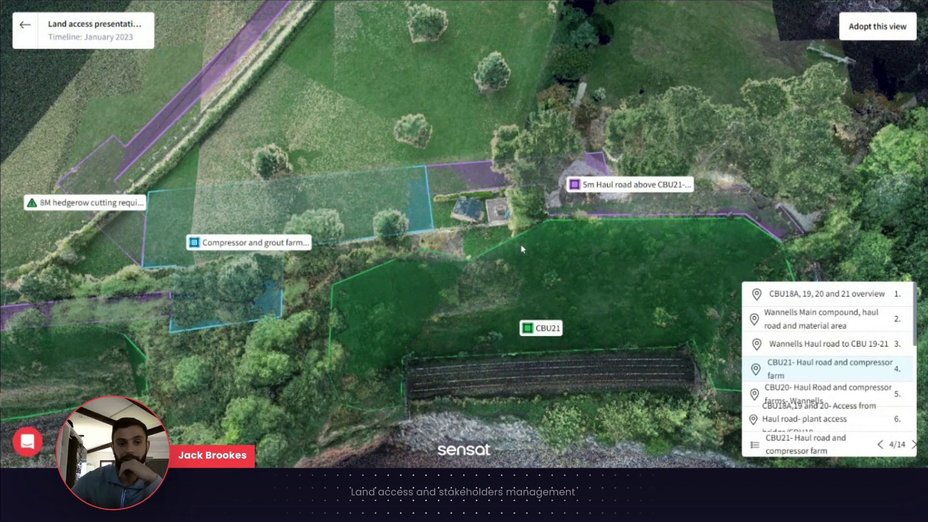
pyautogui.press('Right')
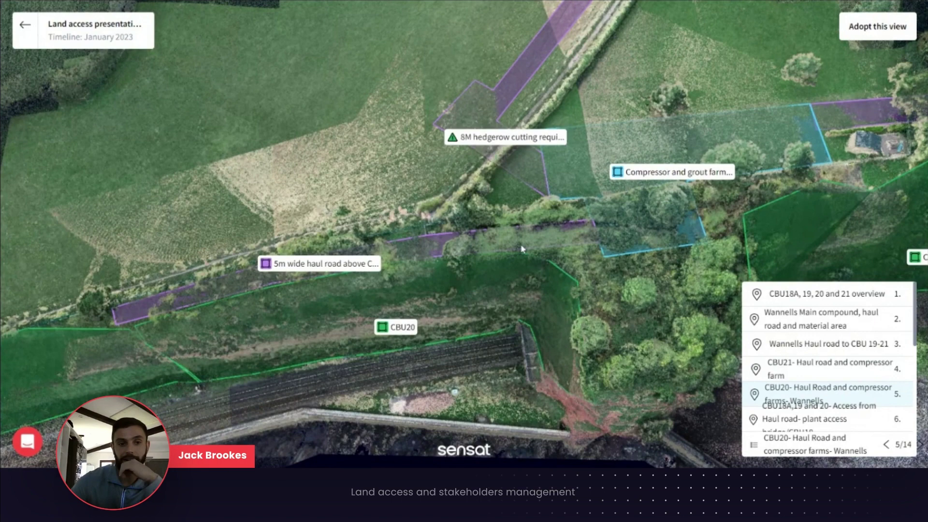
pyautogui.press('Right')
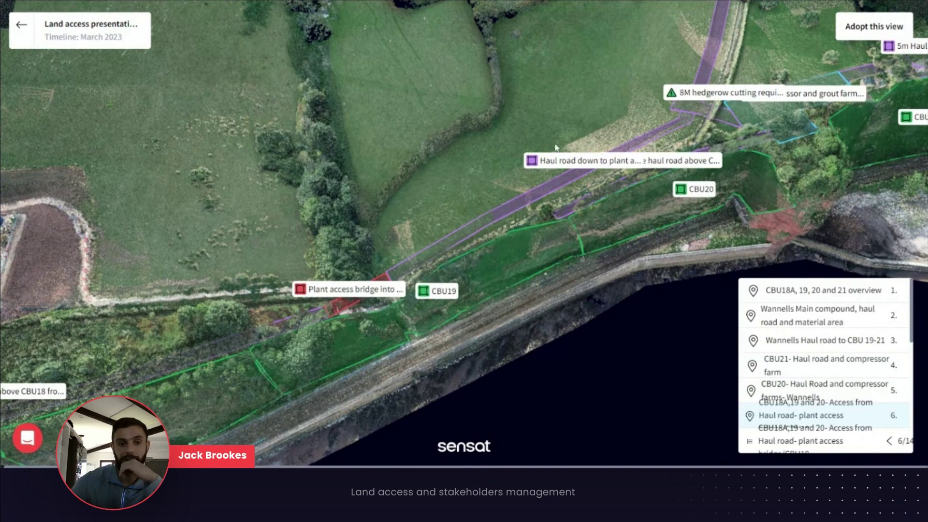
pyautogui.click(580, 163)
pyautogui.click(21, 25)
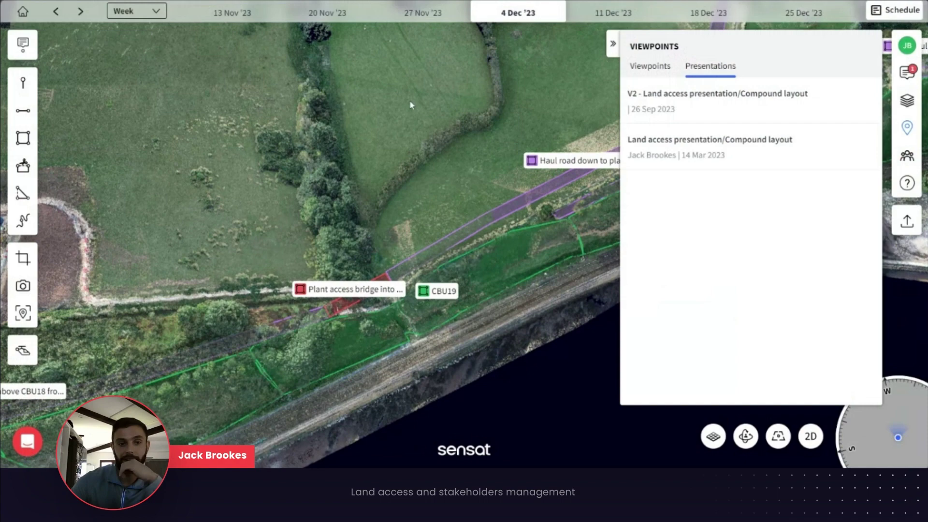
pyautogui.click(710, 142)
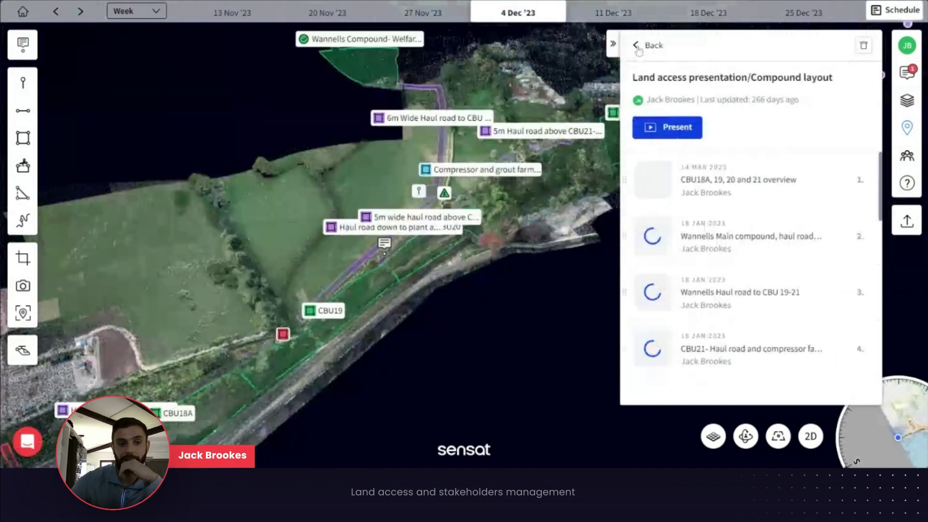
pyautogui.click(638, 47)
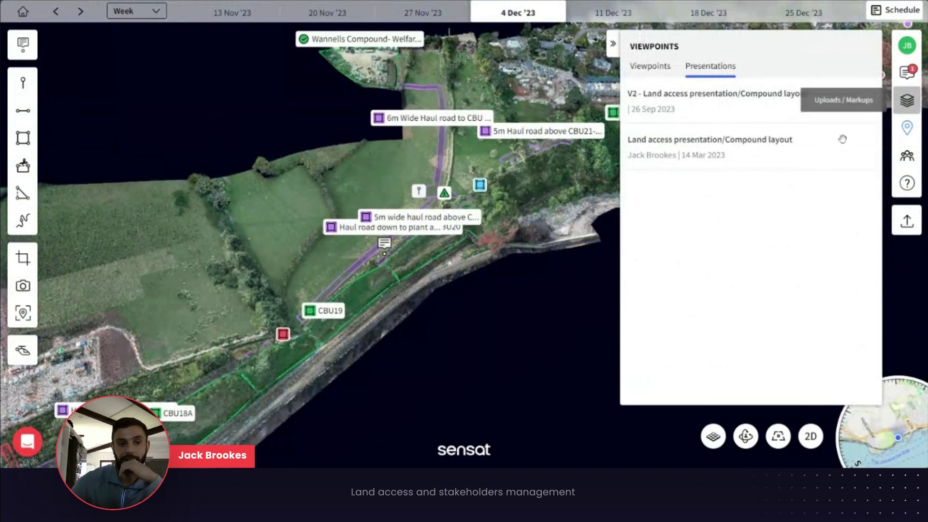
pyautogui.scroll(-2, 842, 155)
pyautogui.scroll(2, 855, 174)
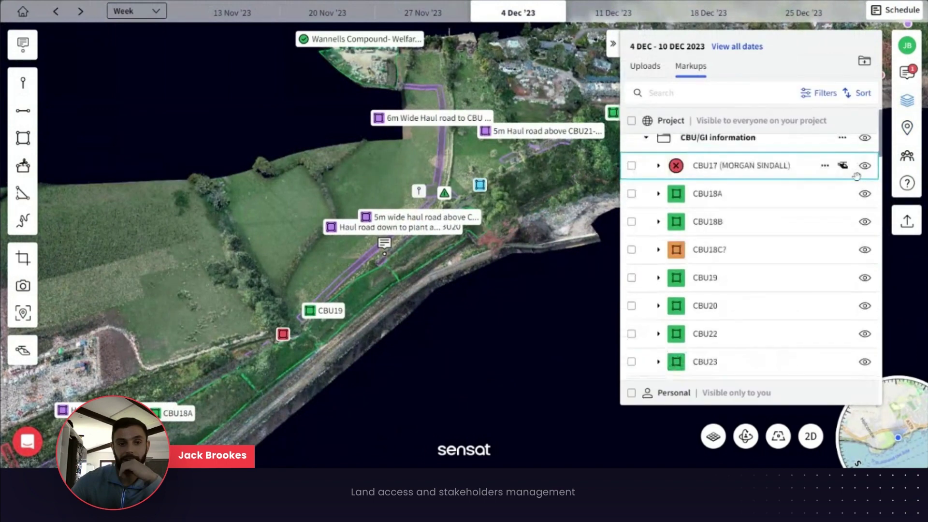
pyautogui.click(647, 147)
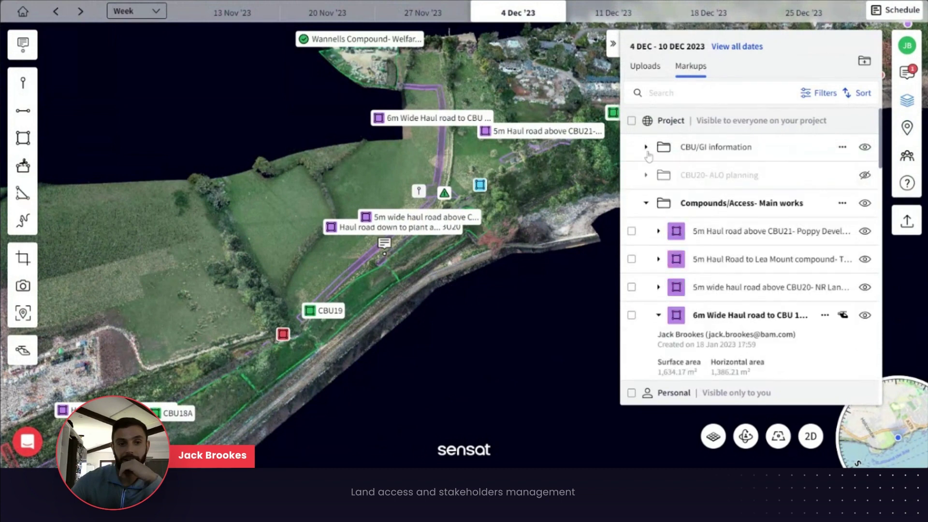
pyautogui.click(865, 204)
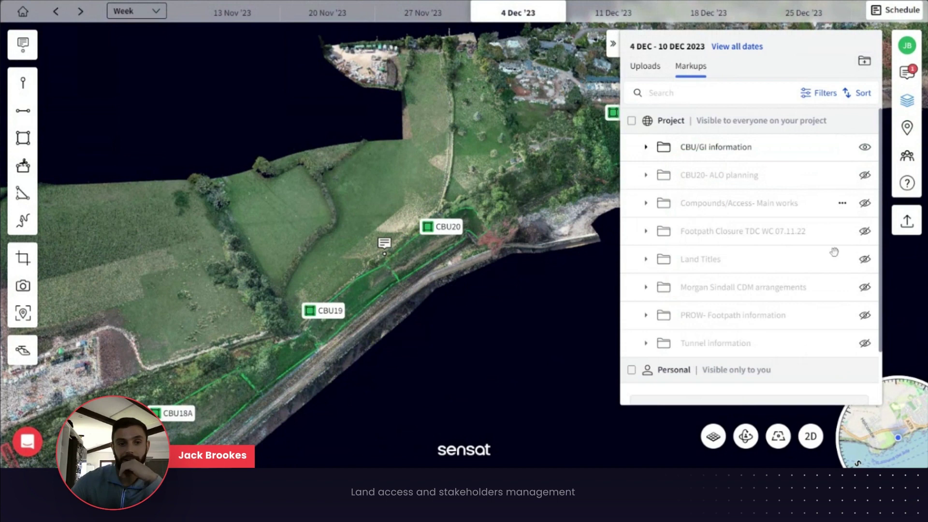
# Turn on Land Titles, expand the first owner parcel, and open its attached land title PDF
pyautogui.click(866, 264)
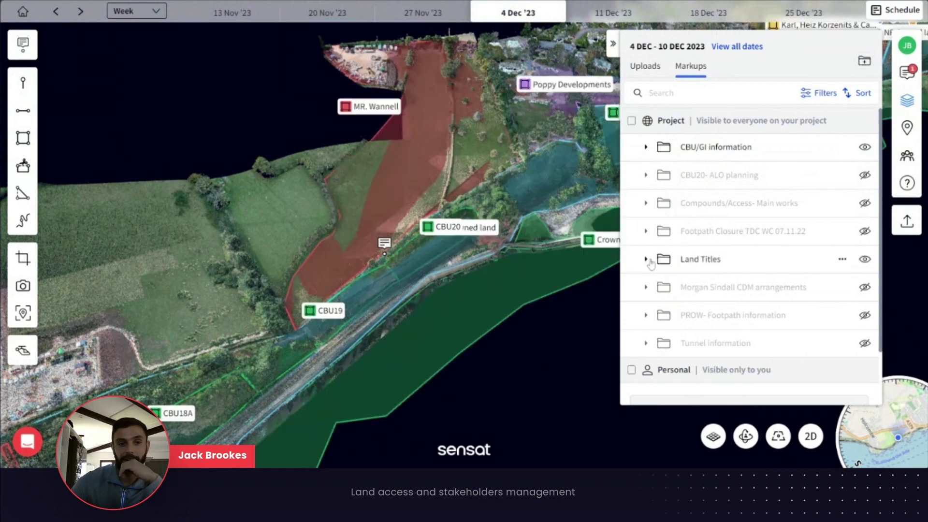
pyautogui.click(673, 257)
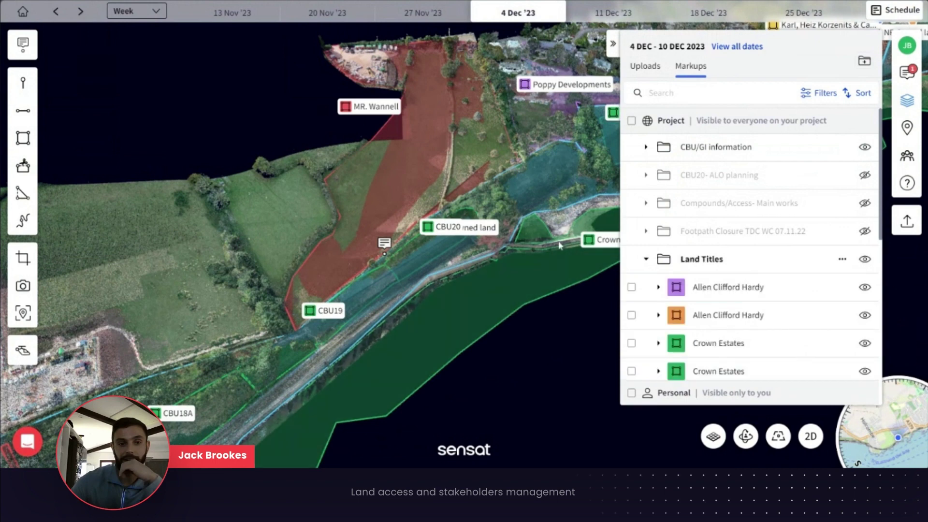
pyautogui.click(659, 288)
pyautogui.scroll(-4, 672, 319)
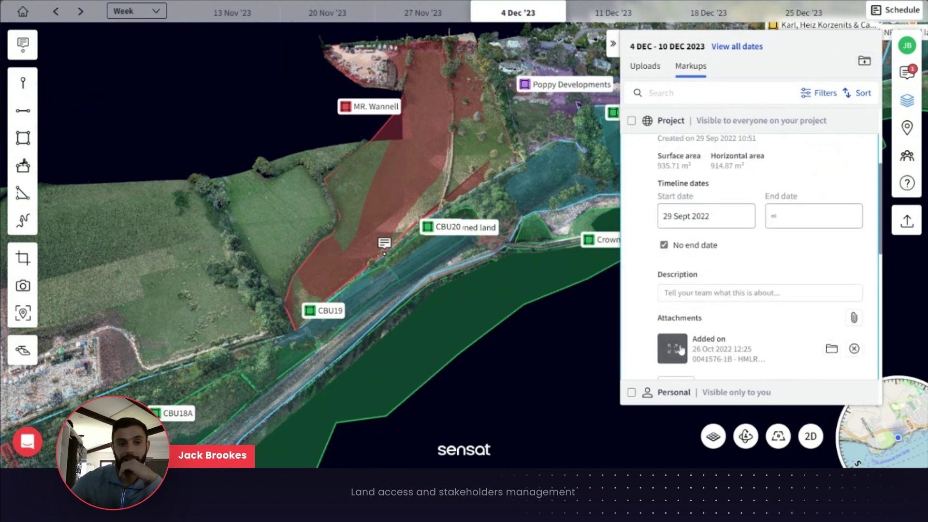
pyautogui.click(680, 349)
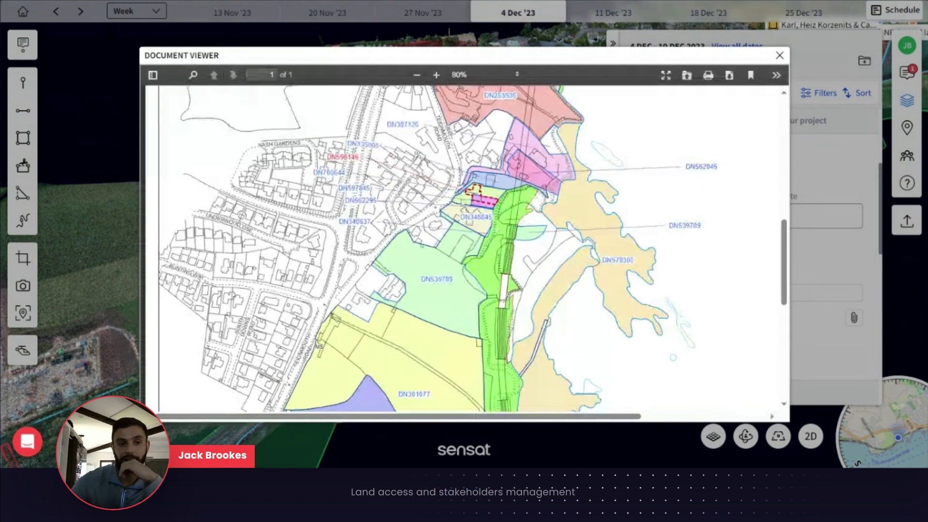
# Scroll through the coloured parcels on the land title plan, then close the Document Viewer
pyautogui.scroll(-5, 483, 237)
pyautogui.scroll(2, 526, 250)
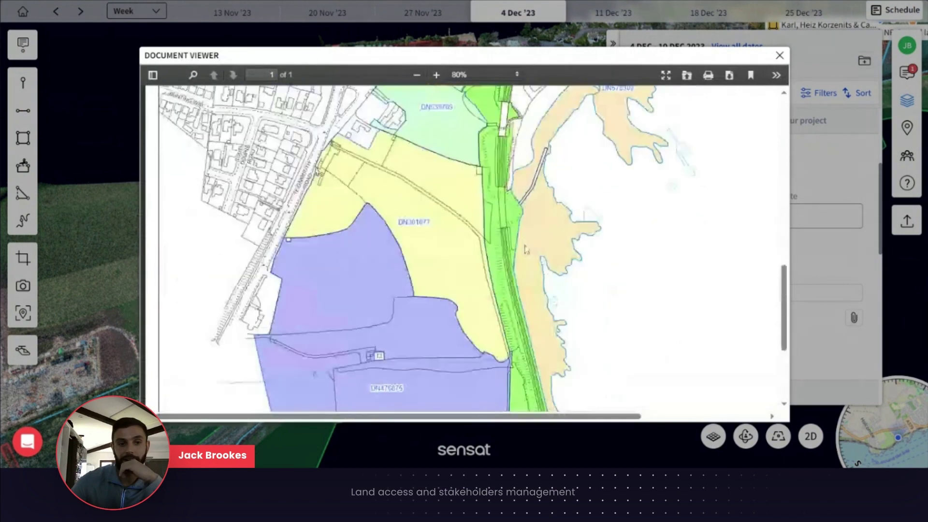
pyautogui.scroll(2, 526, 250)
pyautogui.scroll(3, 526, 250)
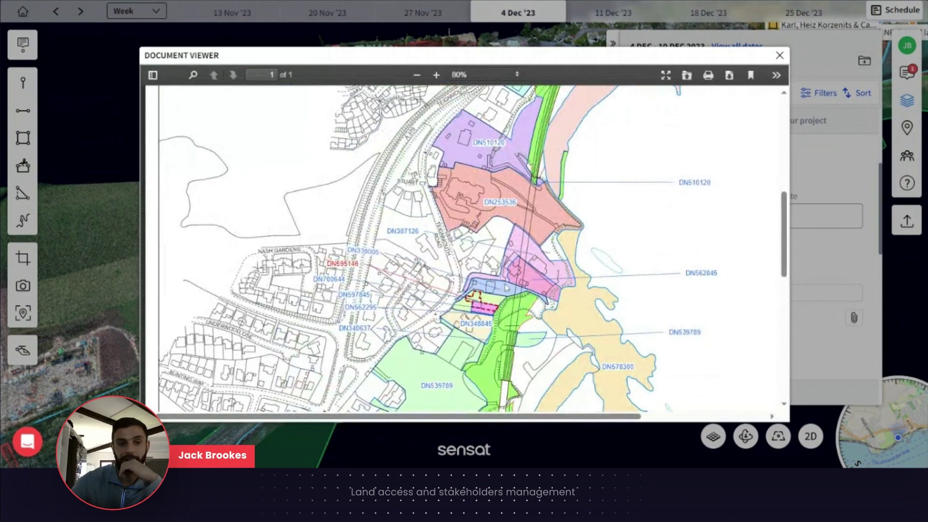
pyautogui.scroll(-2, 532, 274)
pyautogui.scroll(-3, 532, 274)
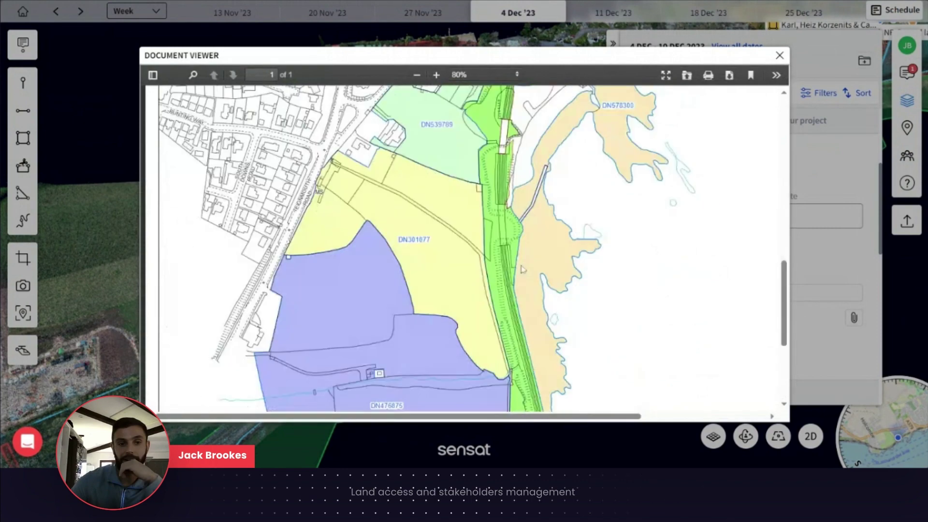
pyautogui.scroll(-3, 522, 269)
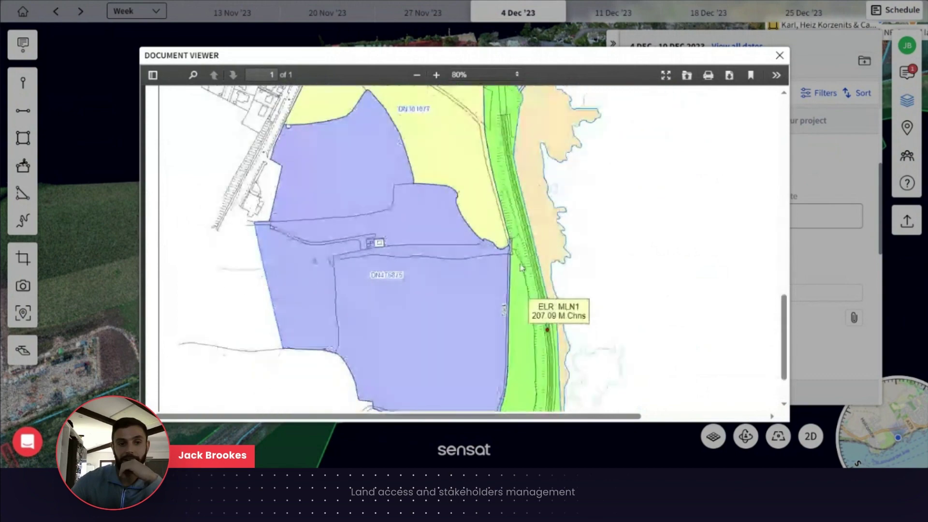
pyautogui.scroll(2, 516, 274)
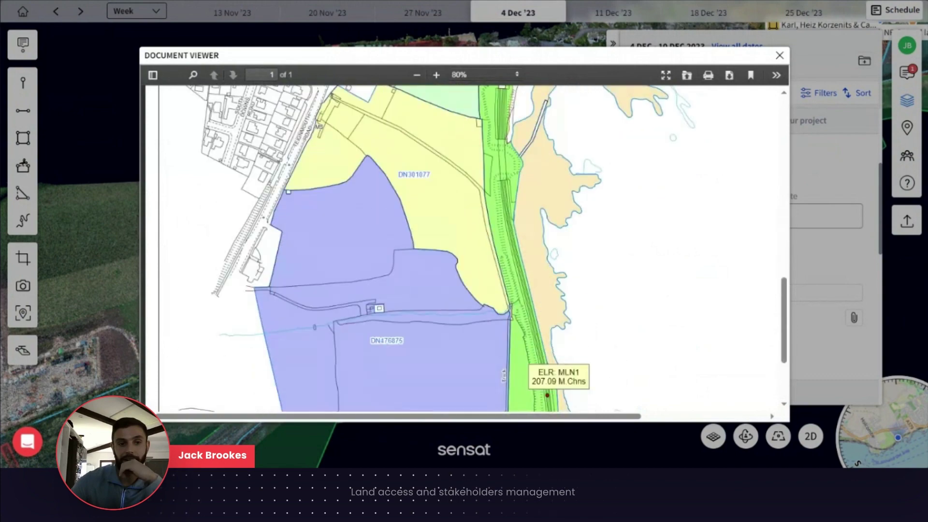
pyautogui.scroll(6, 516, 275)
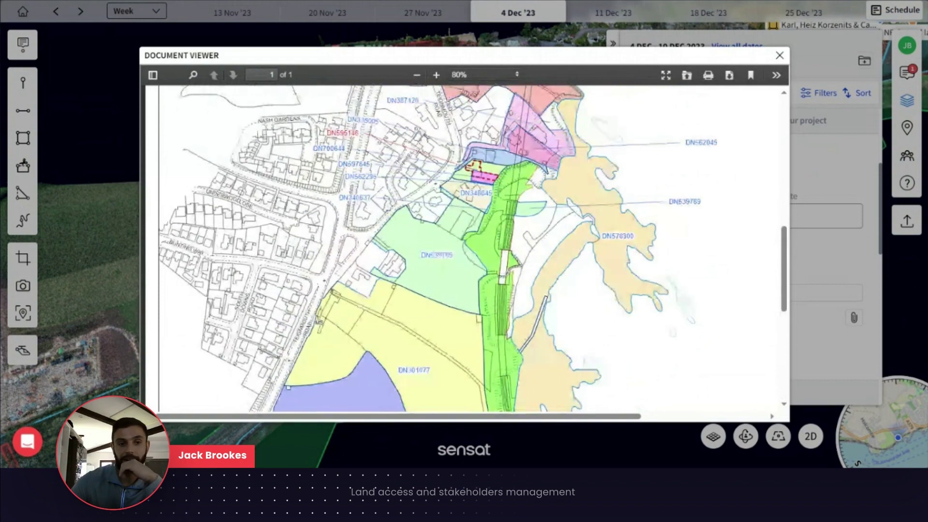
pyautogui.scroll(2, 516, 275)
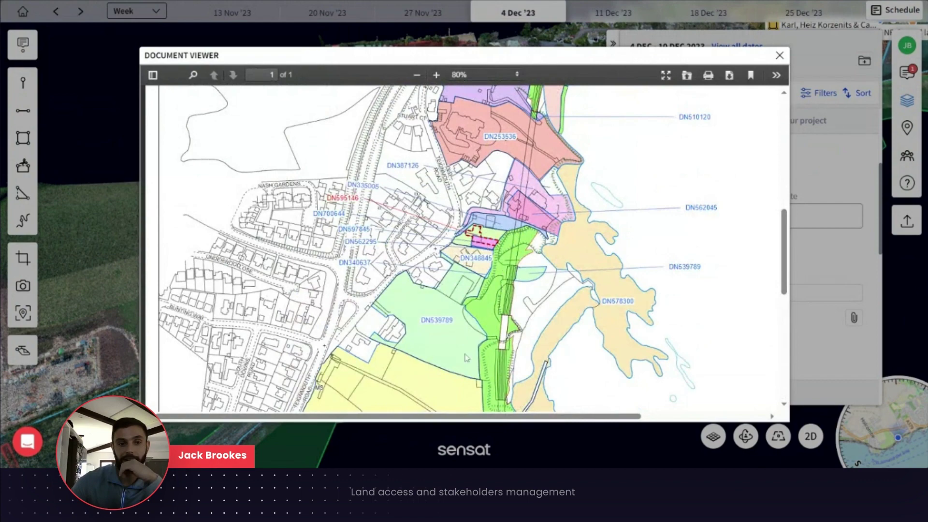
pyautogui.scroll(-5, 506, 277)
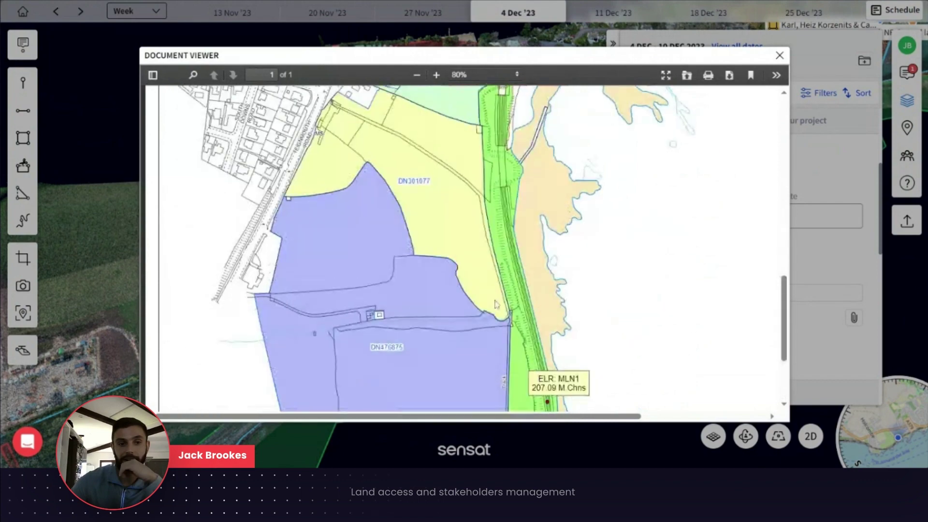
pyautogui.scroll(2, 485, 234)
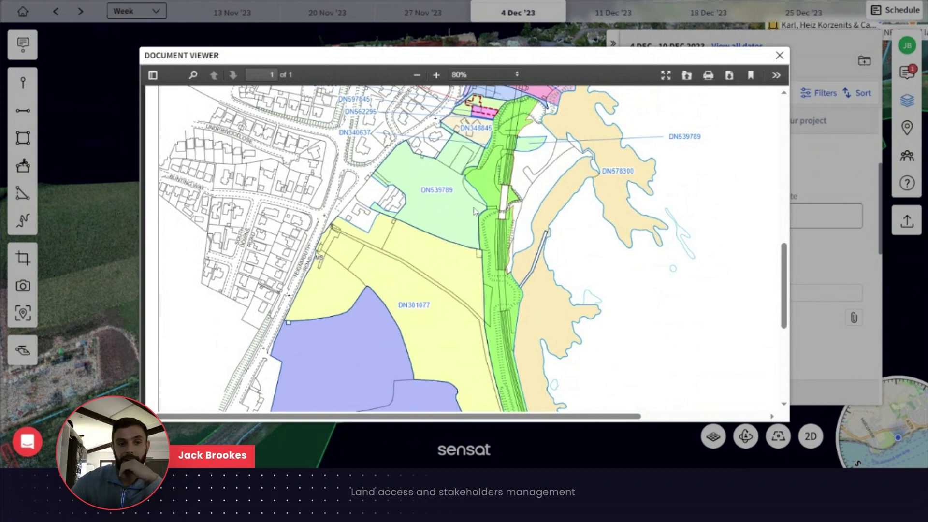
pyautogui.click(780, 55)
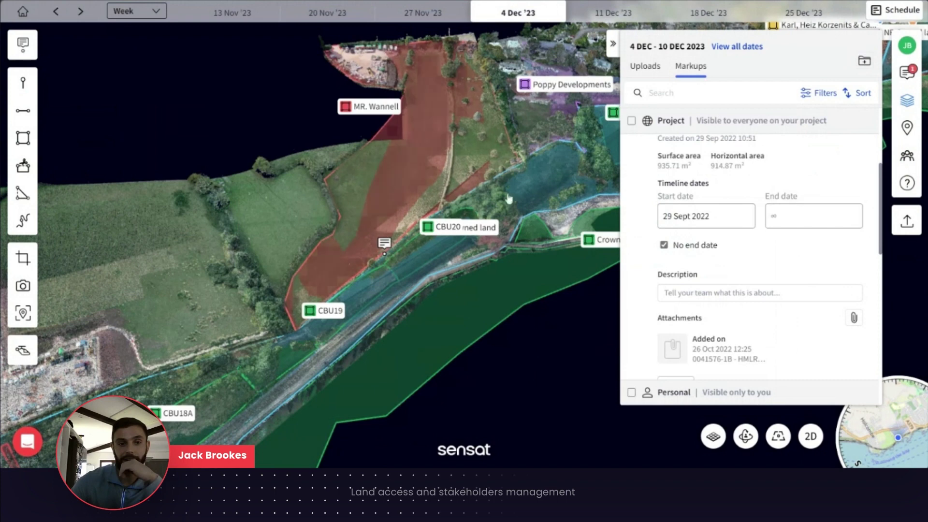
# Collapse the markups list and check the red owner parcel's details card
pyautogui.moveTo(520, 159)
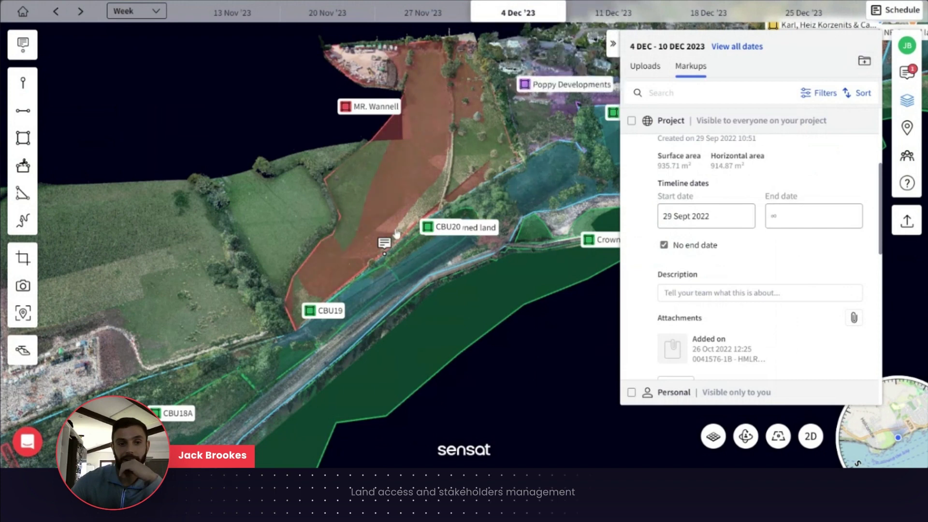
pyautogui.click(613, 44)
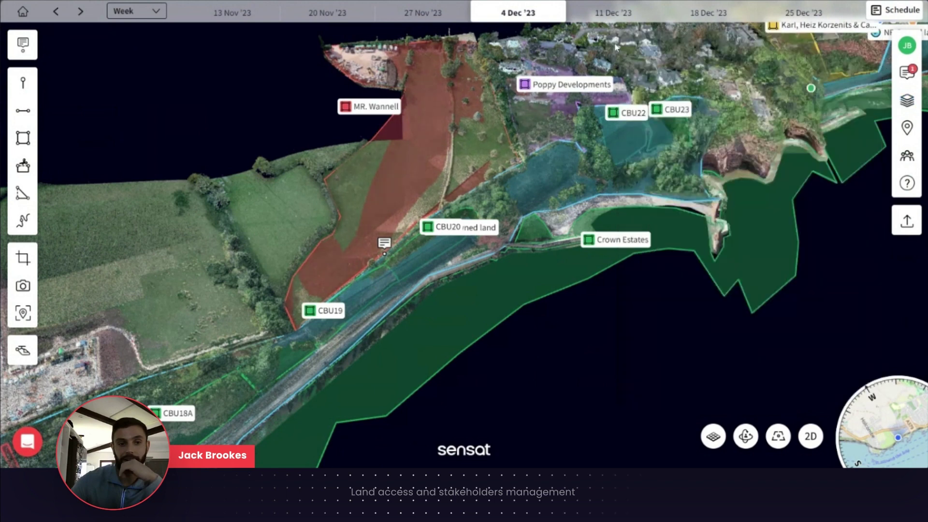
pyautogui.click(380, 110)
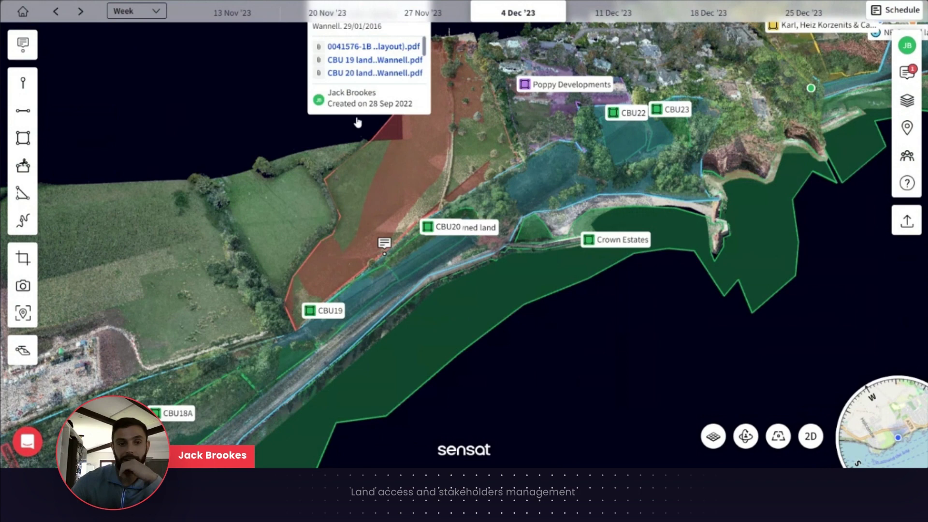
pyautogui.click(358, 123)
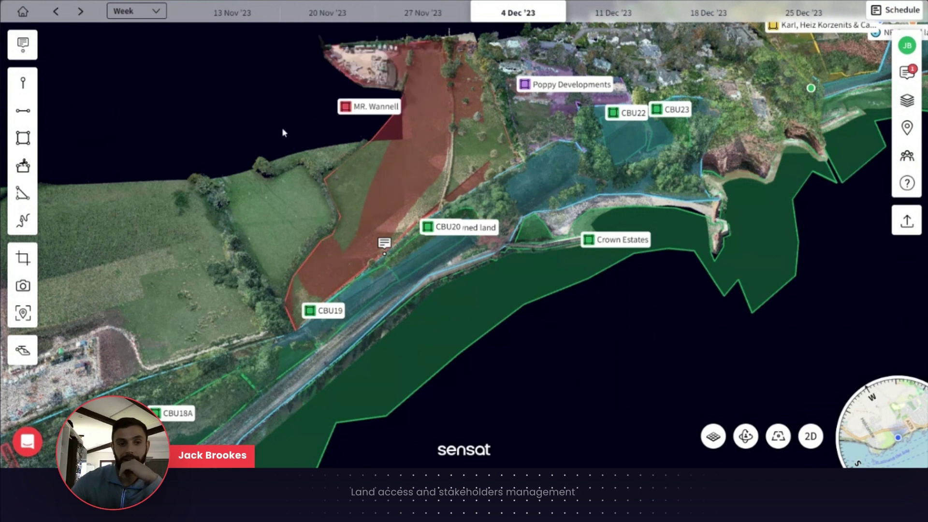
# Hide all Land Titles parcels except the red owner parcel in the model's centre
pyautogui.click(907, 101)
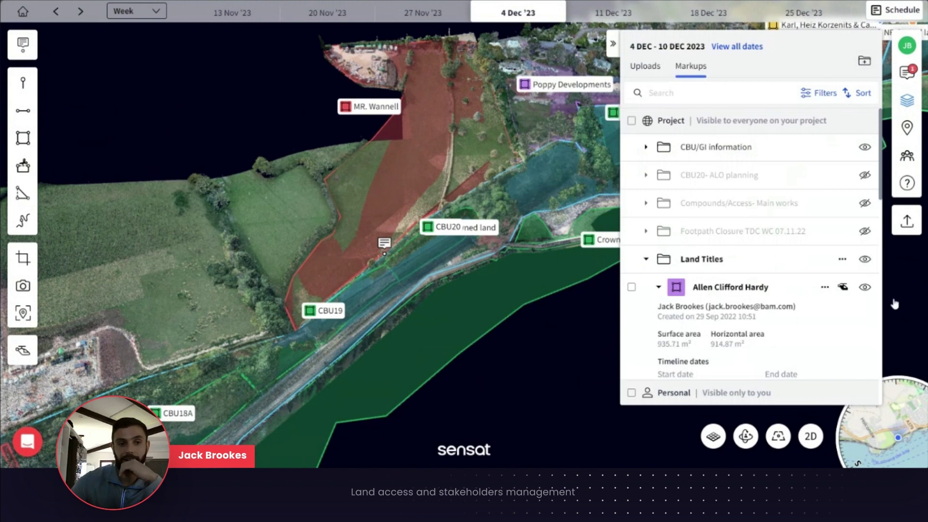
pyautogui.click(865, 260)
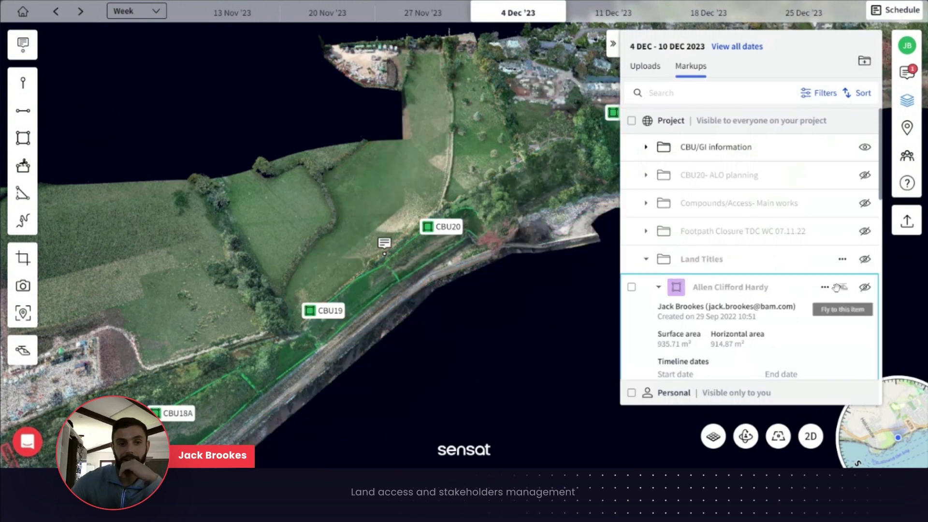
pyautogui.scroll(-5, 803, 275)
pyautogui.scroll(-5, 793, 263)
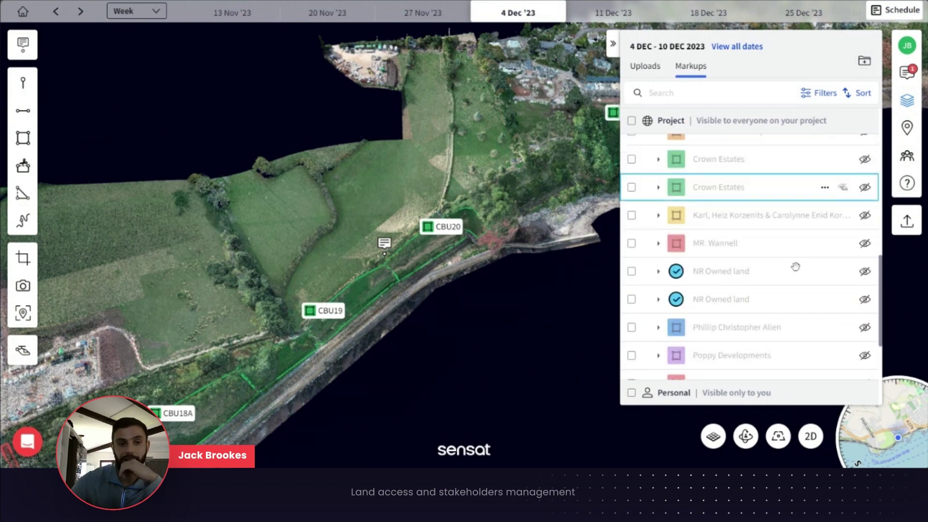
pyautogui.click(865, 185)
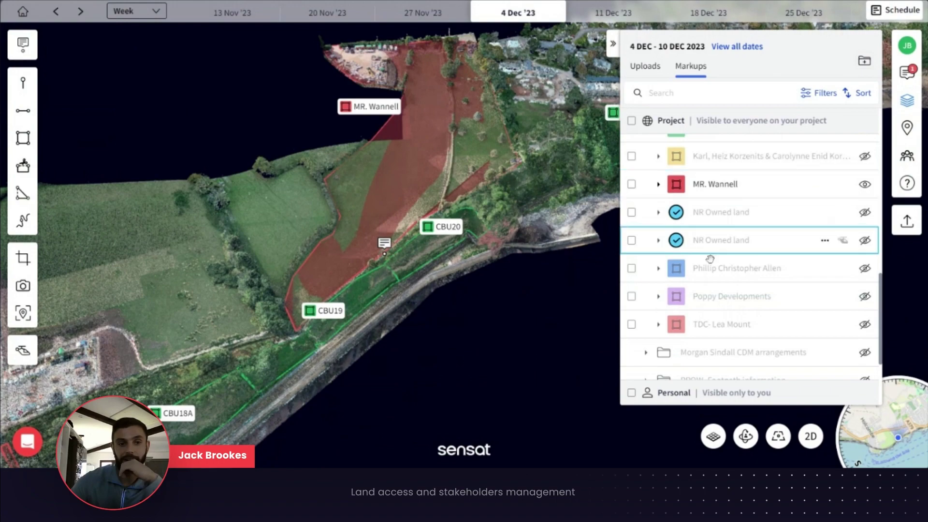